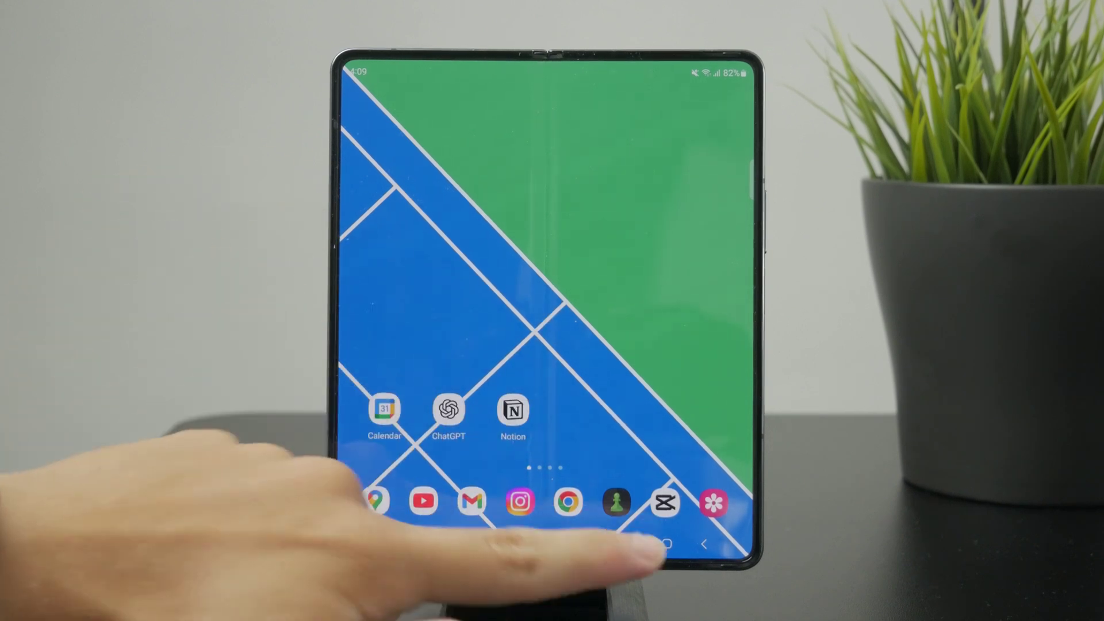
Step: Close all background apps (recorder, Play Store, Settings) from the recent apps overview
click(631, 544)
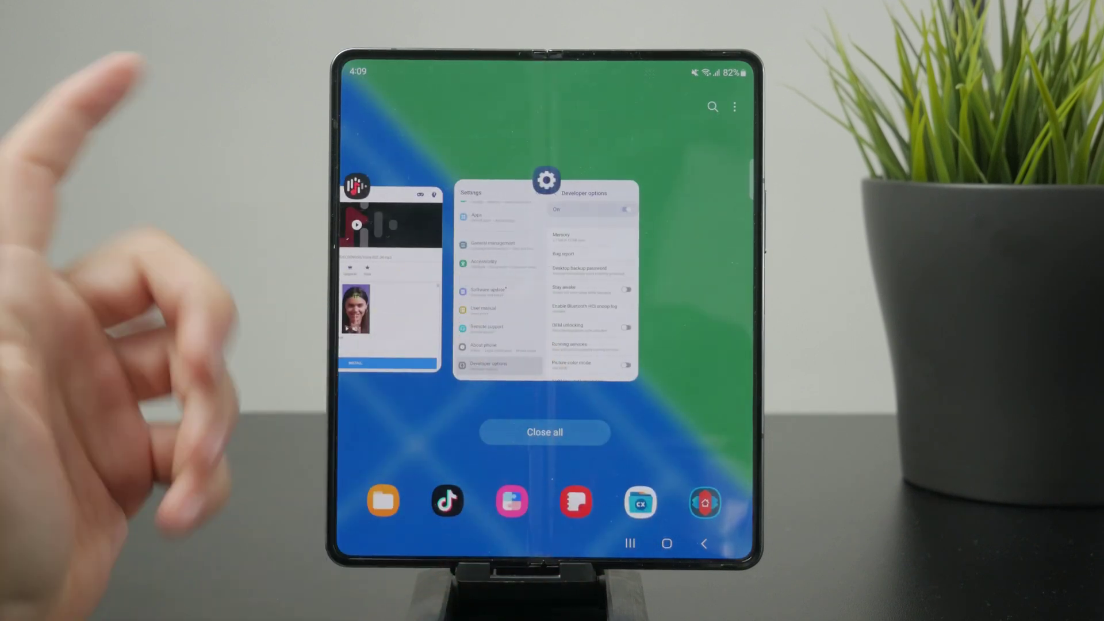
click(483, 302)
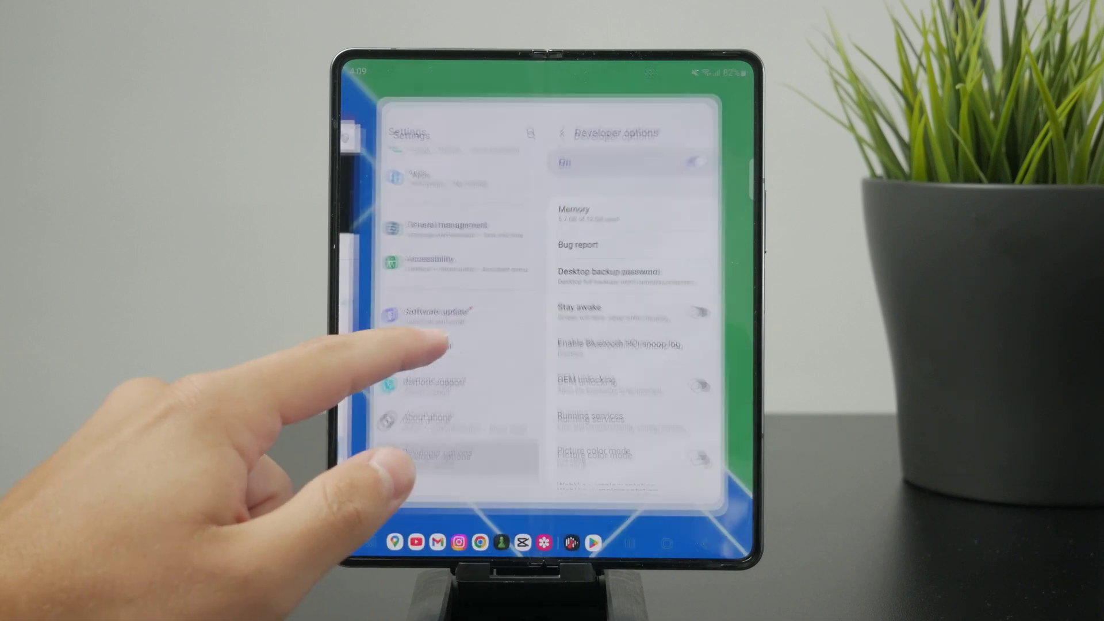
click(630, 544)
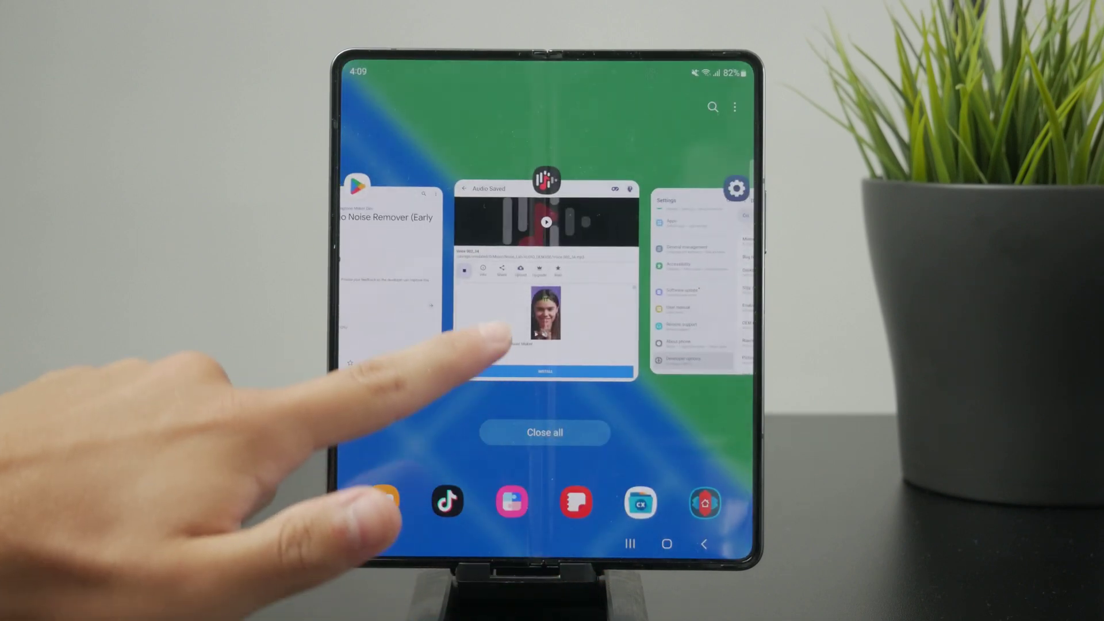
mouse_move(415, 345)
mouse_down()
mouse_move(560, 345)
mouse_move(415, 345)
mouse_up()
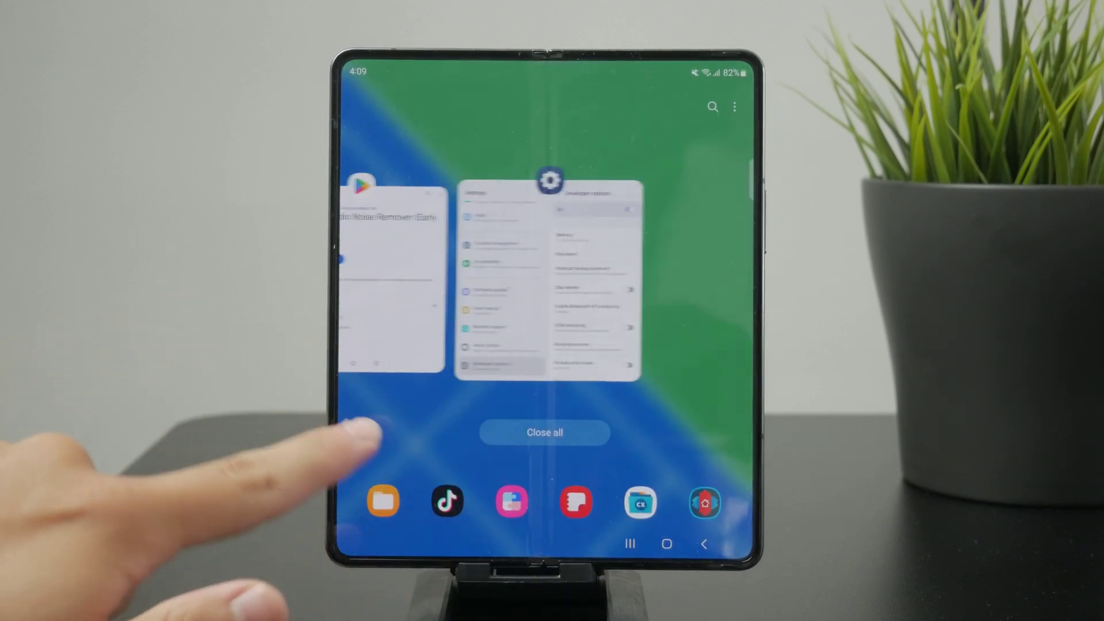
click(545, 431)
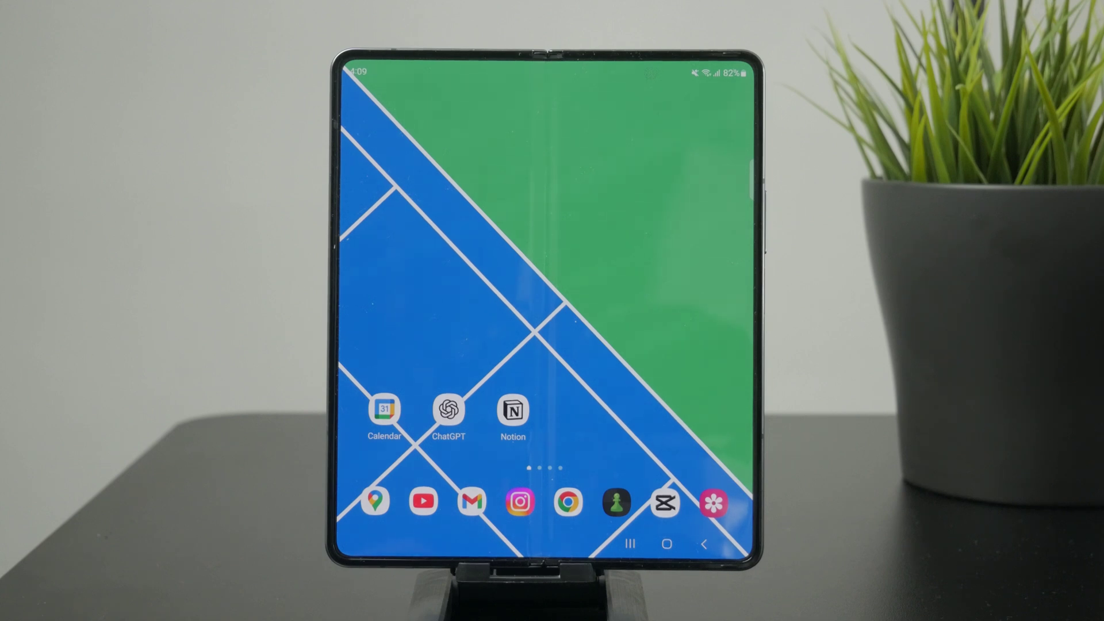
Step: Launch Settings from the app drawer and scroll to Battery and device care
drag(518, 431, 484, 285)
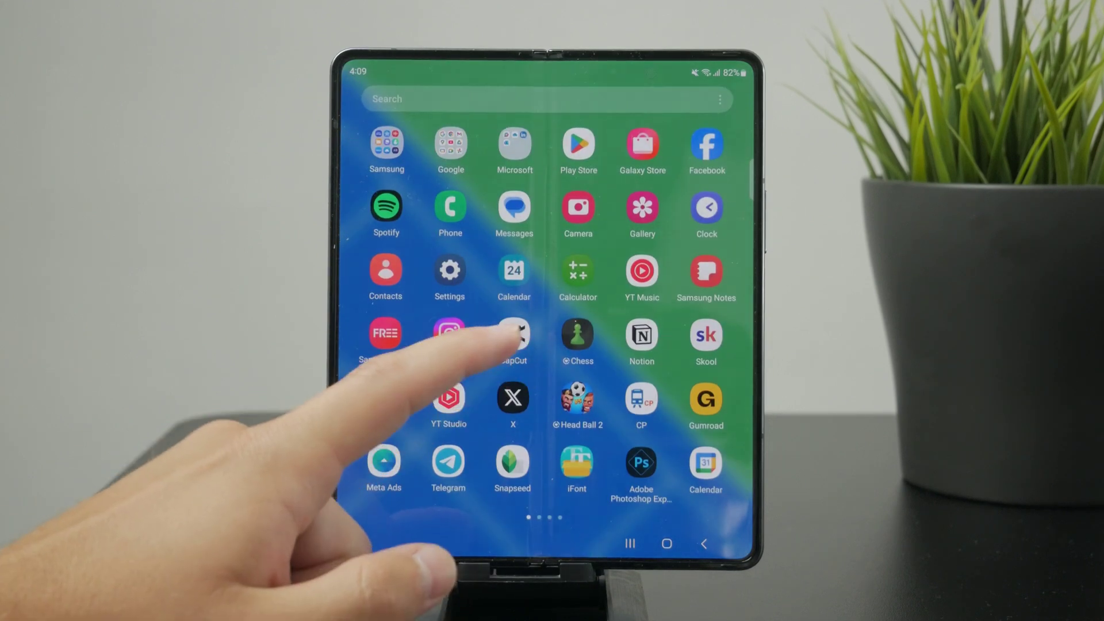
click(449, 271)
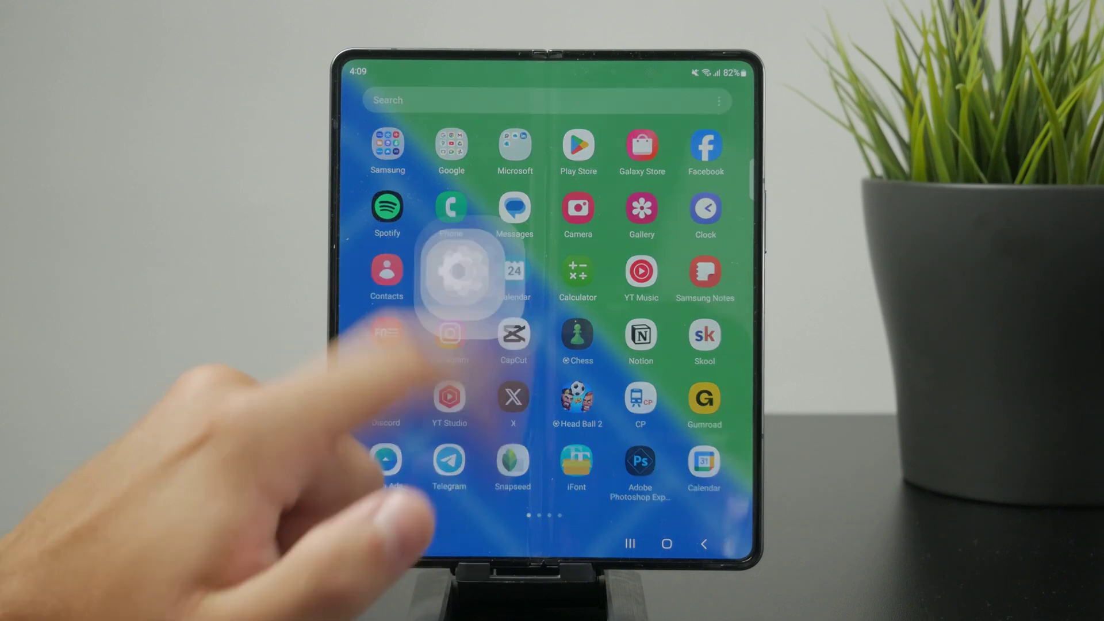
drag(392, 487, 371, 406)
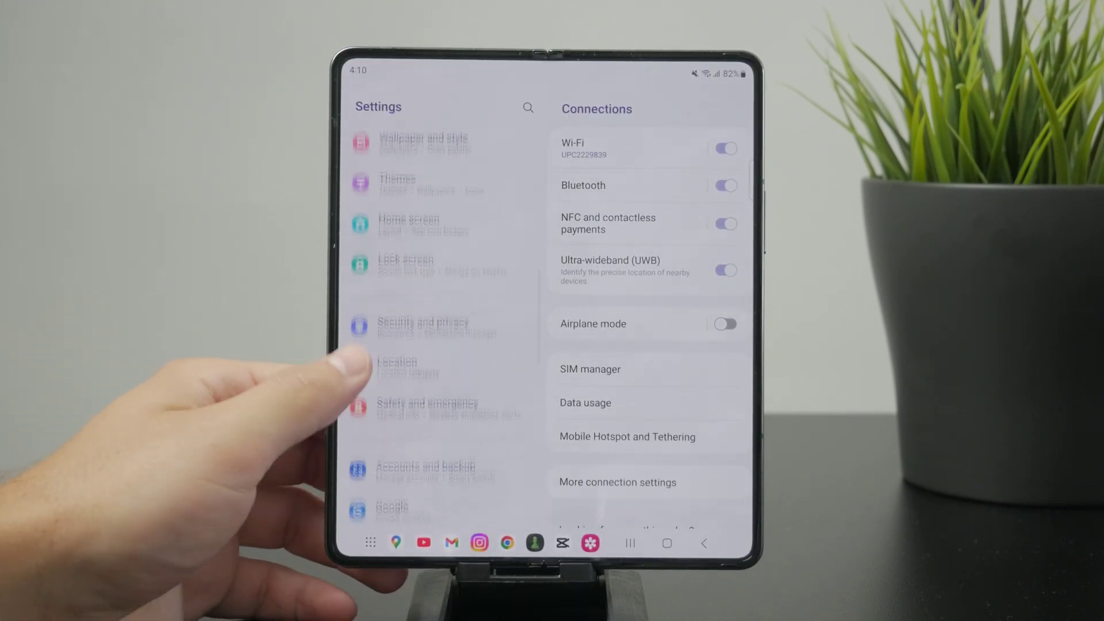
drag(380, 483, 371, 406)
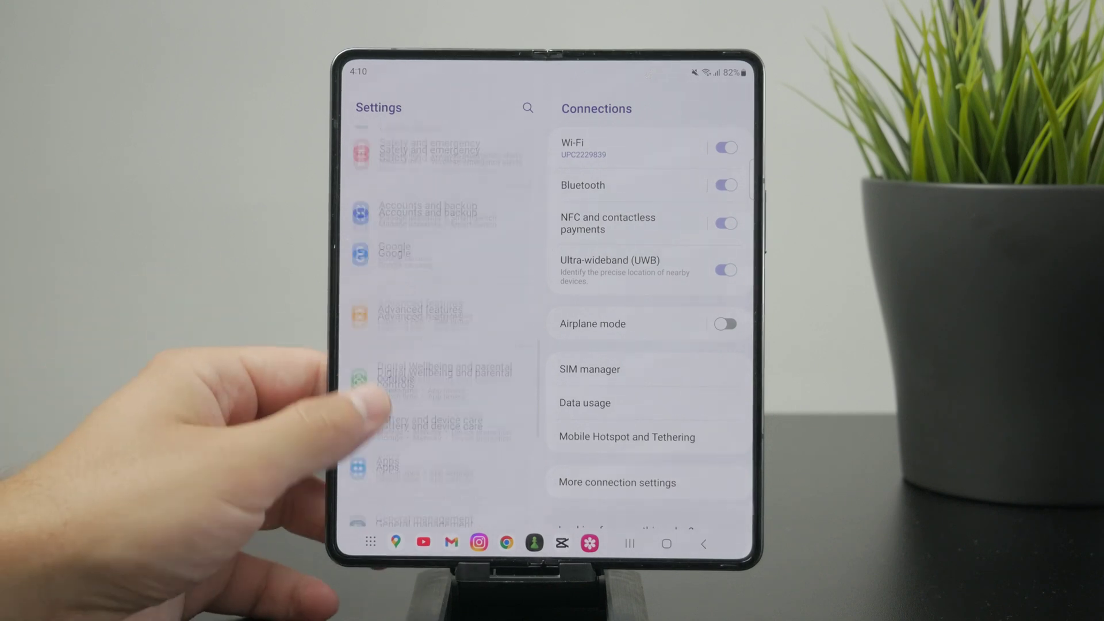
drag(341, 341, 340, 285)
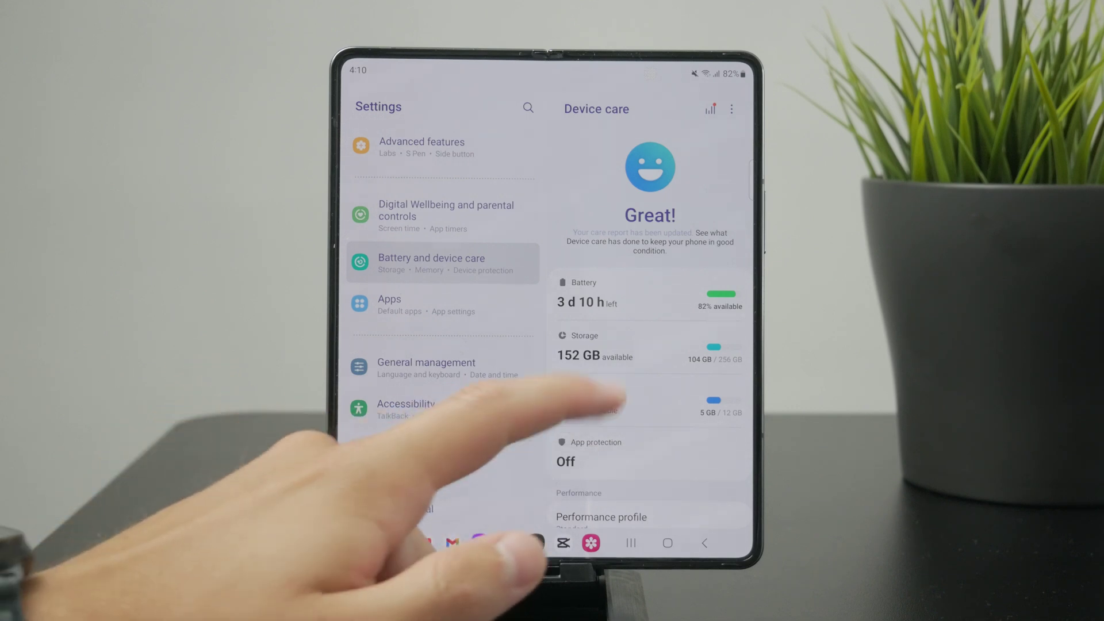
Step: Go from Battery to the Background usage limits page
click(604, 298)
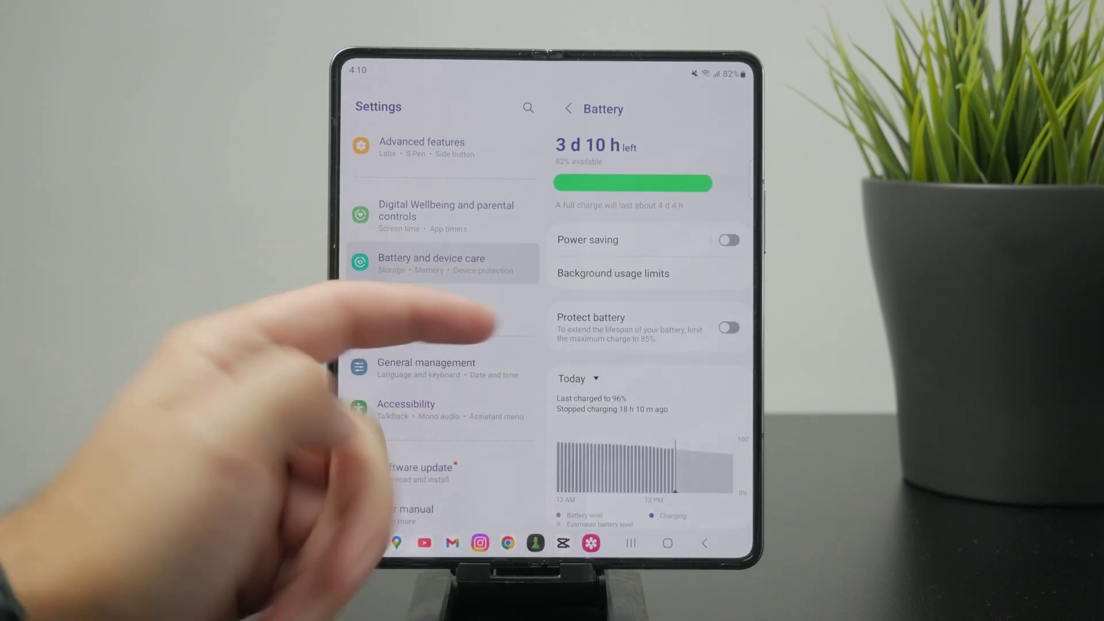
click(612, 273)
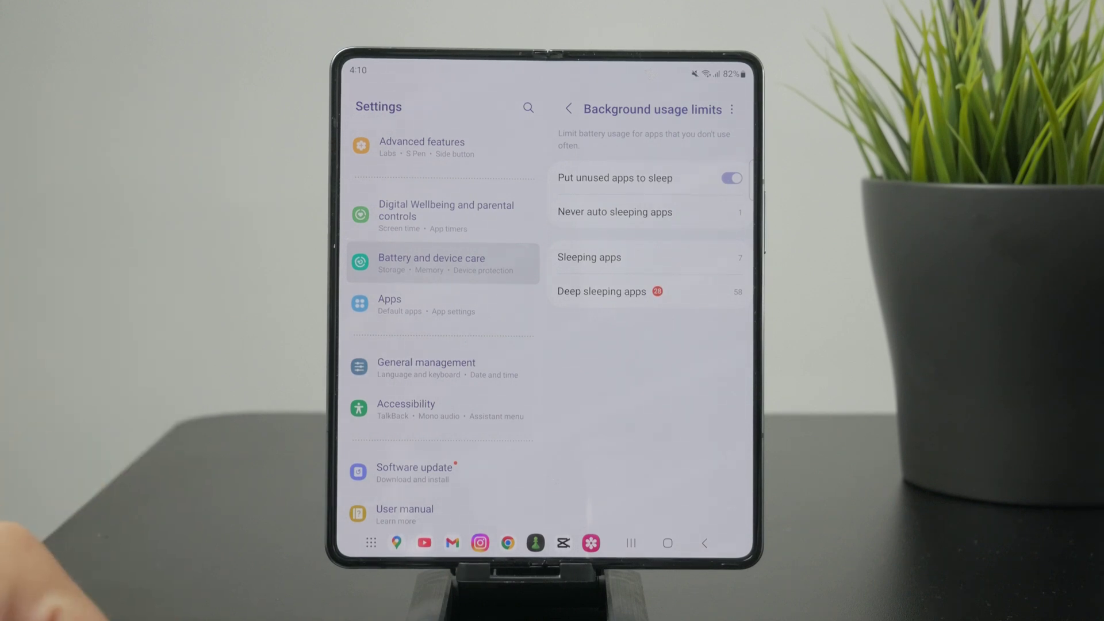
click(604, 257)
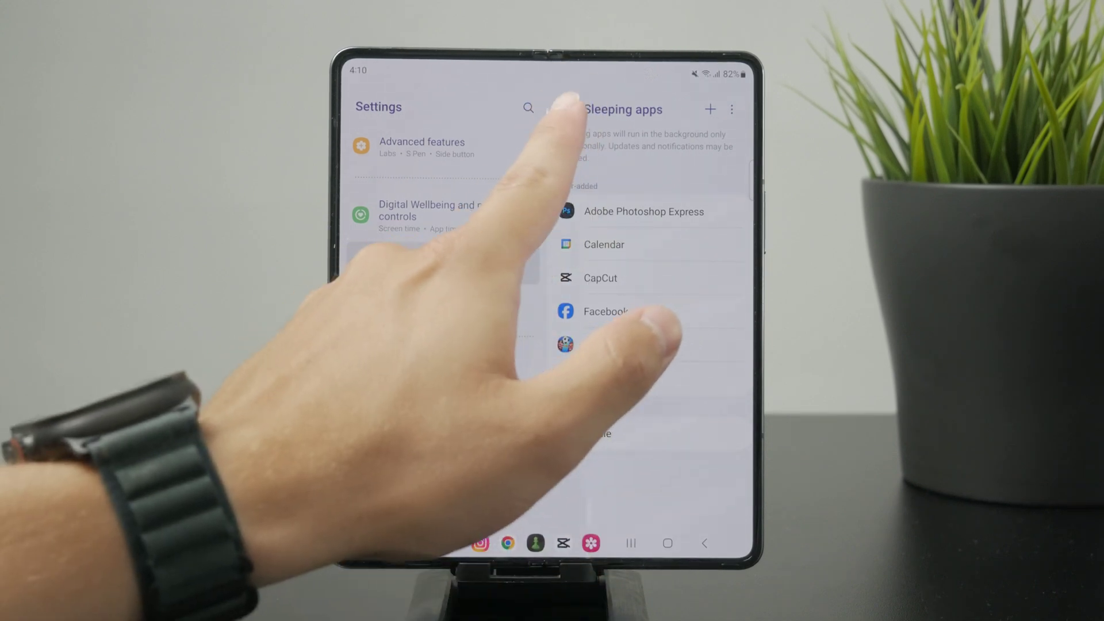
click(568, 108)
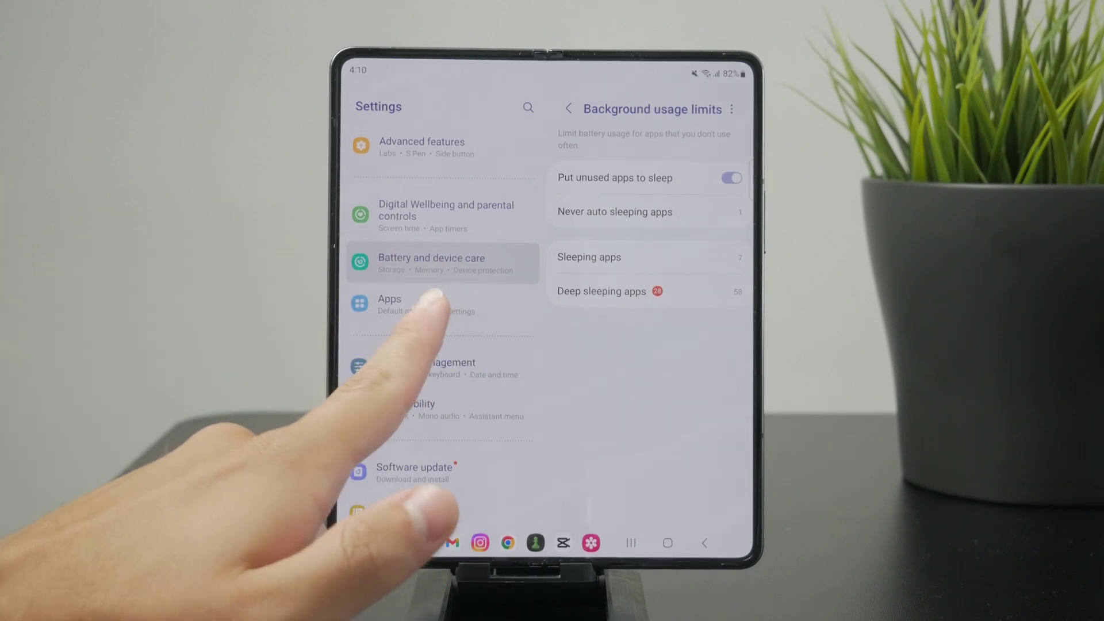
Step: Open Chess's App info page from the installed apps list
click(432, 304)
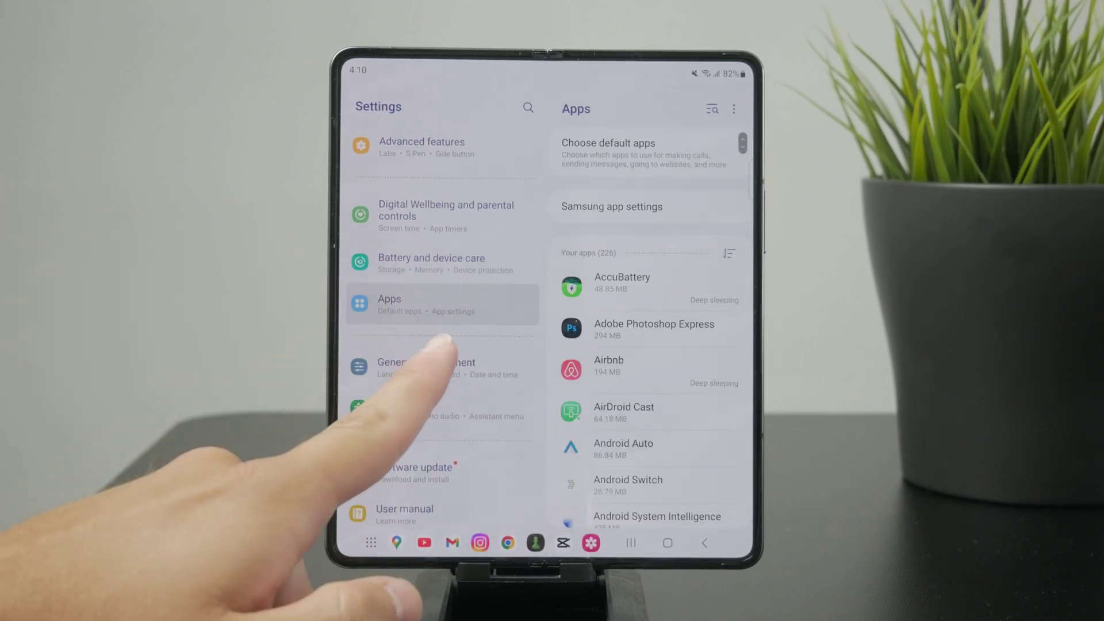
scroll(608, 431, down, 10)
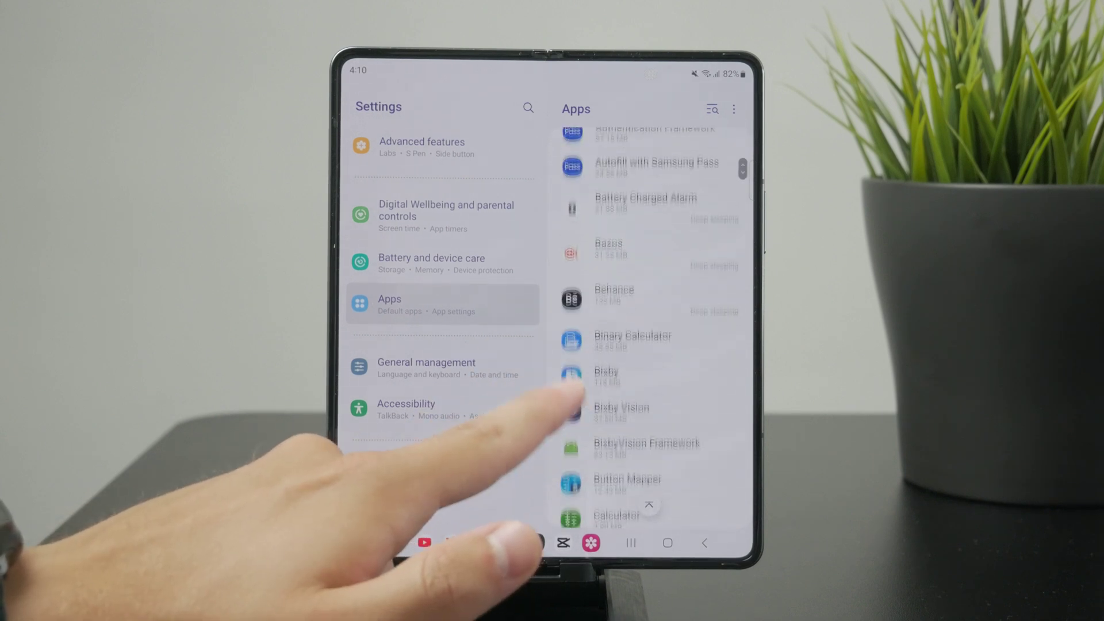
scroll(604, 388, down, 5)
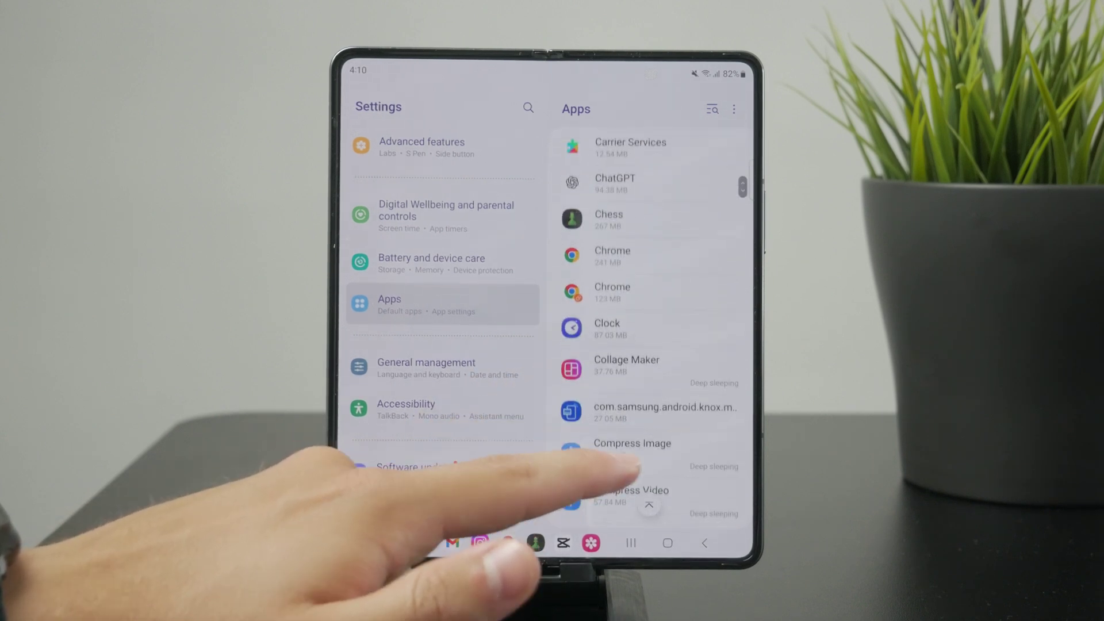
scroll(604, 432, up, 4)
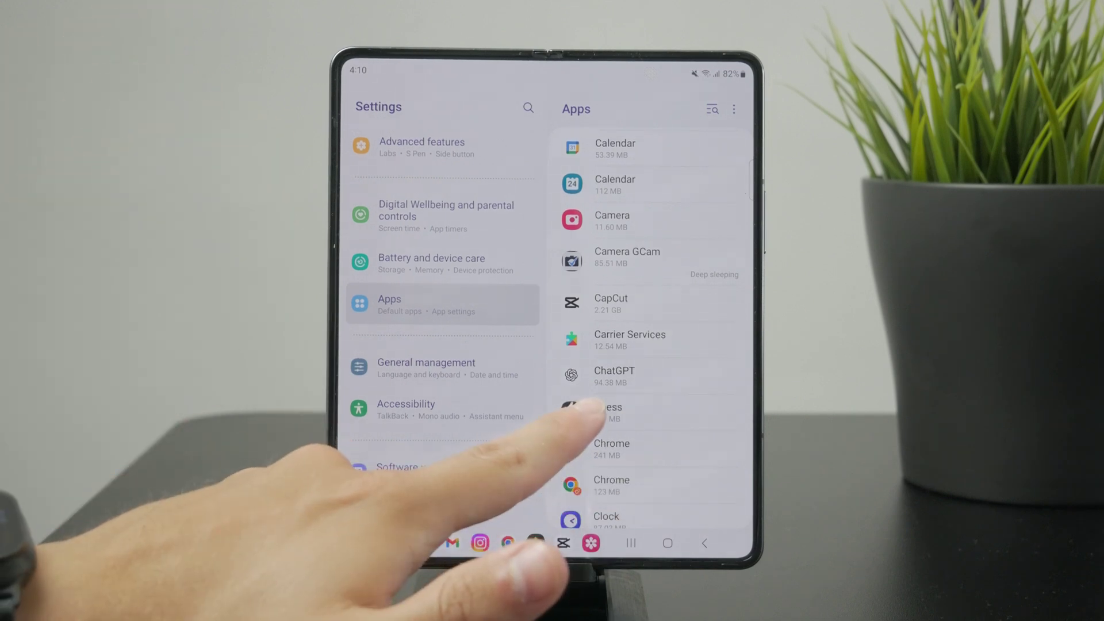
click(647, 413)
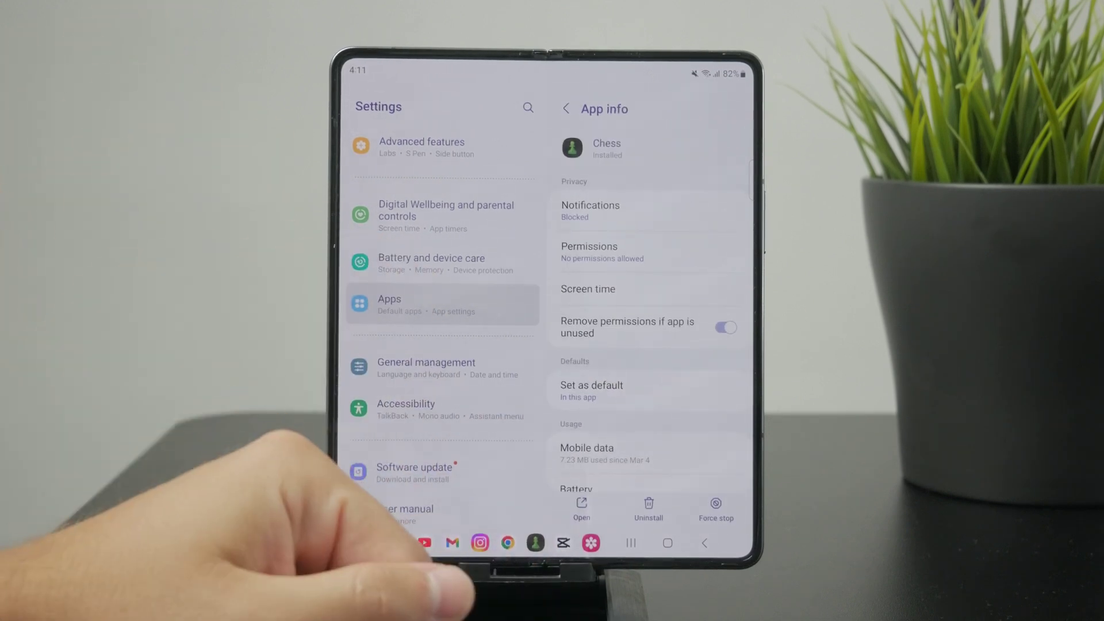
scroll(622, 389, down, 3)
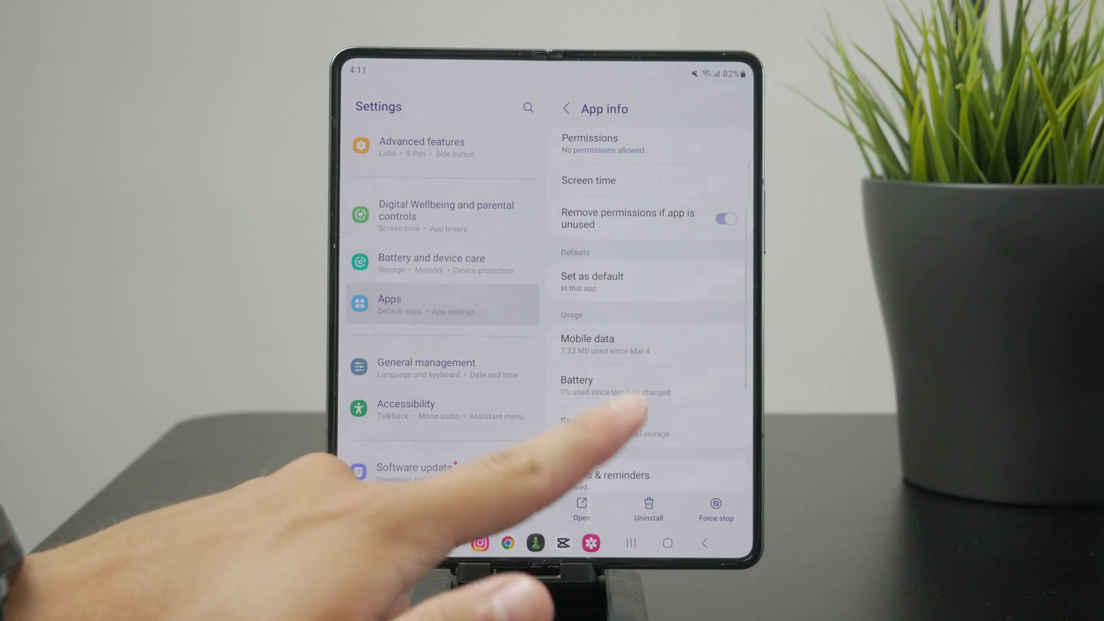
Step: Switch Chess battery usage to Restricted, then back to Optimized, and go home
click(596, 384)
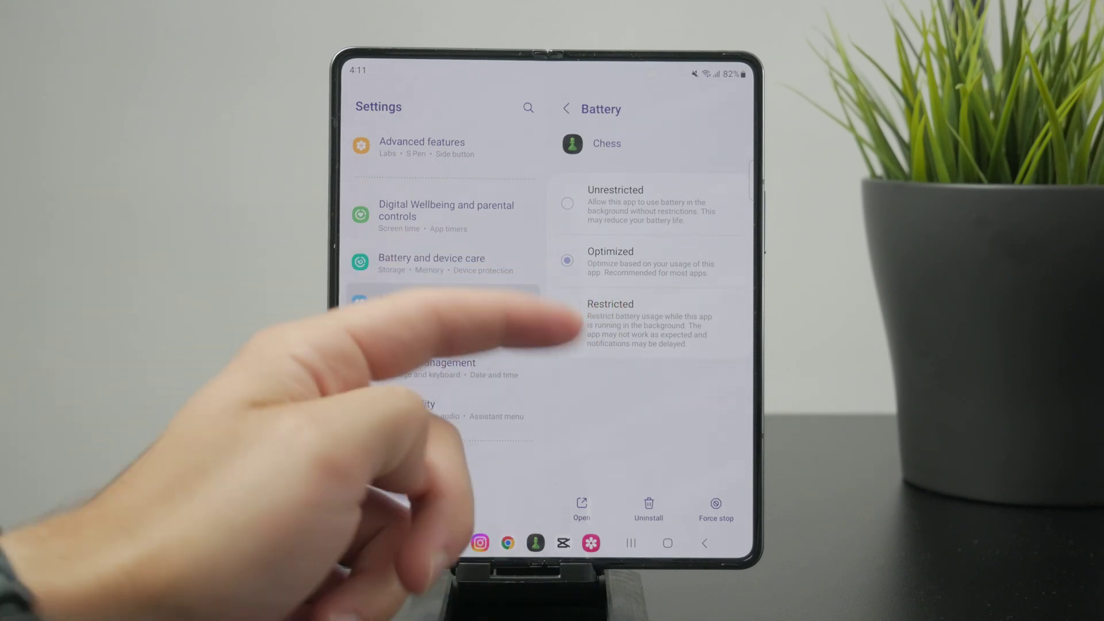
click(567, 321)
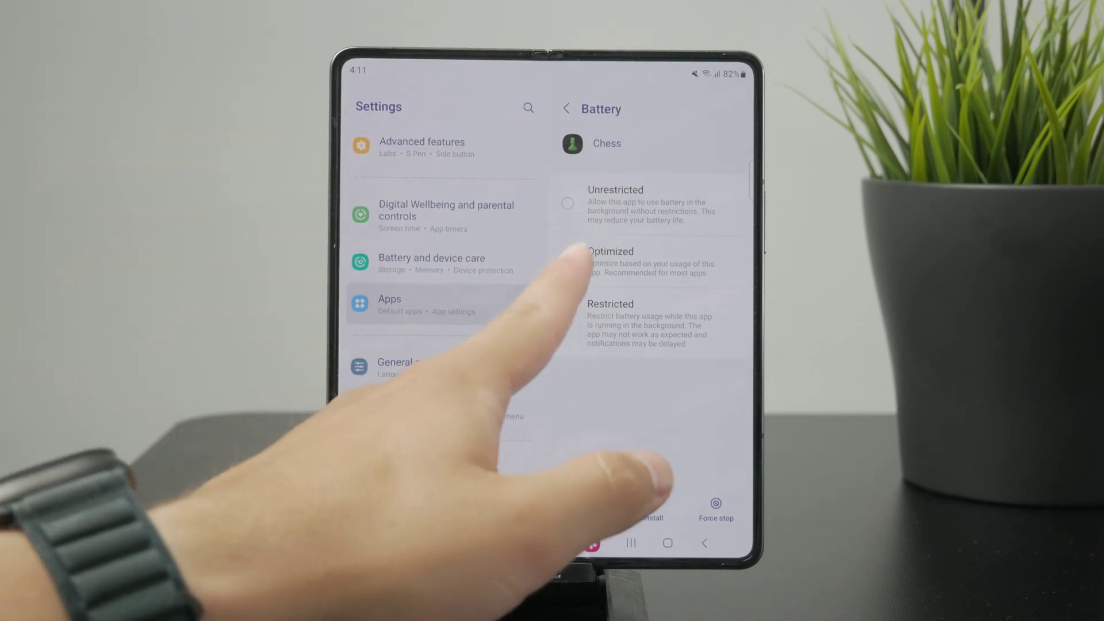
click(566, 261)
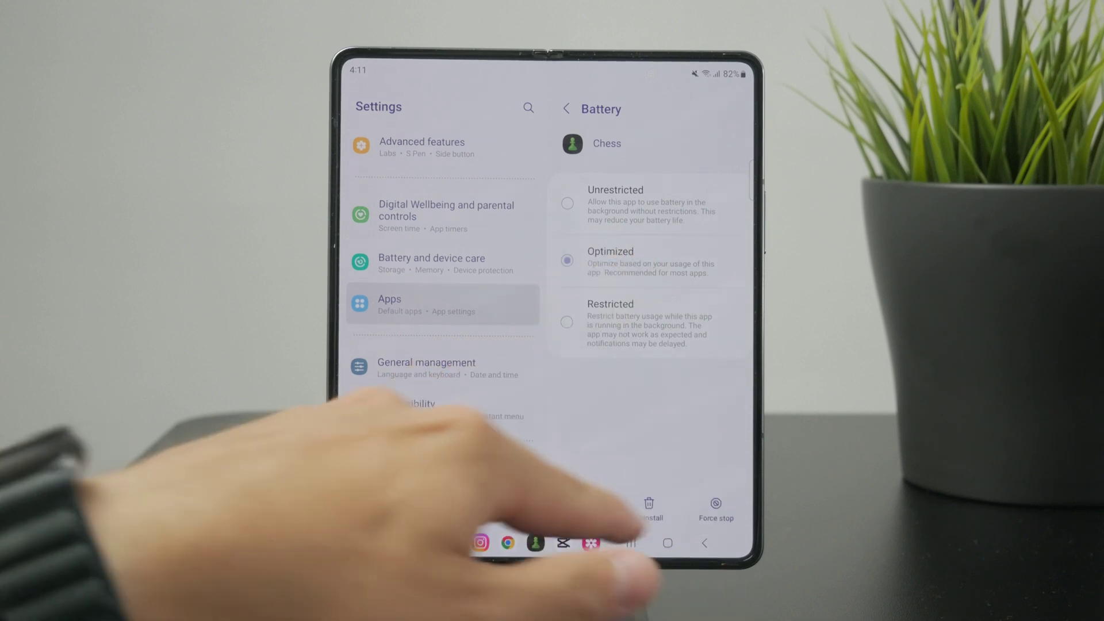
click(667, 542)
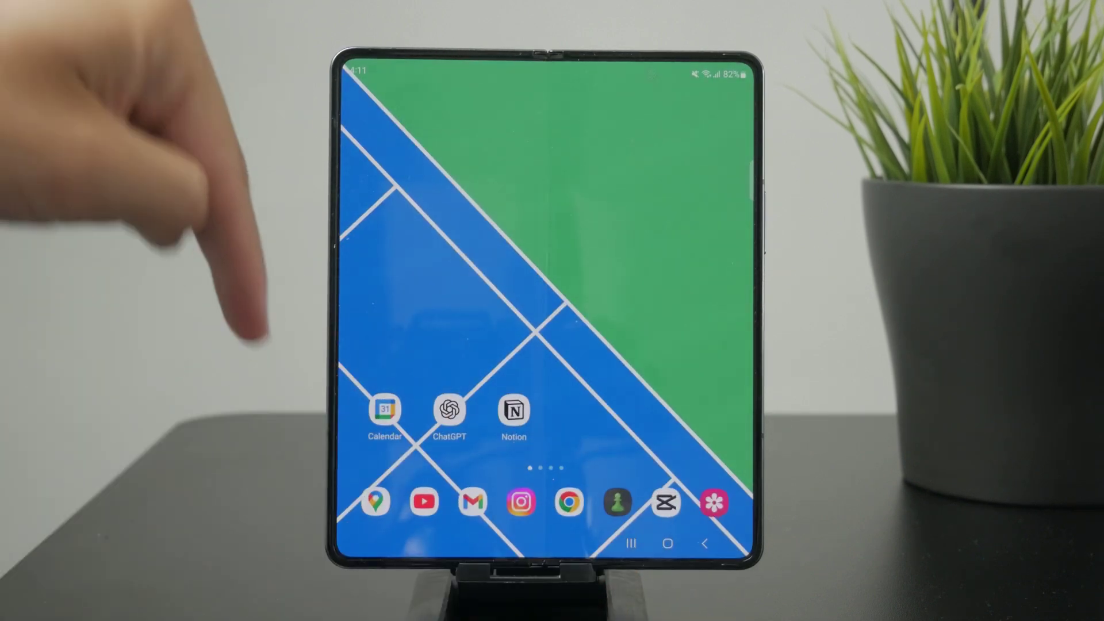